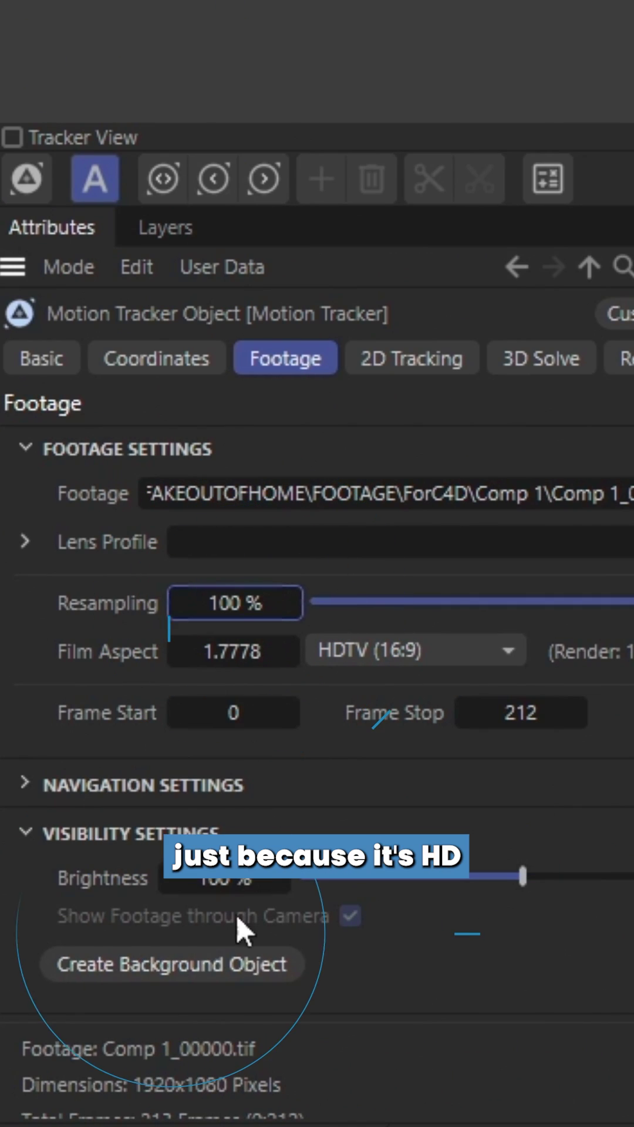
# Auto-track the building footage in 2D and solve it into a 3D camera
pyautogui.click(413, 361)
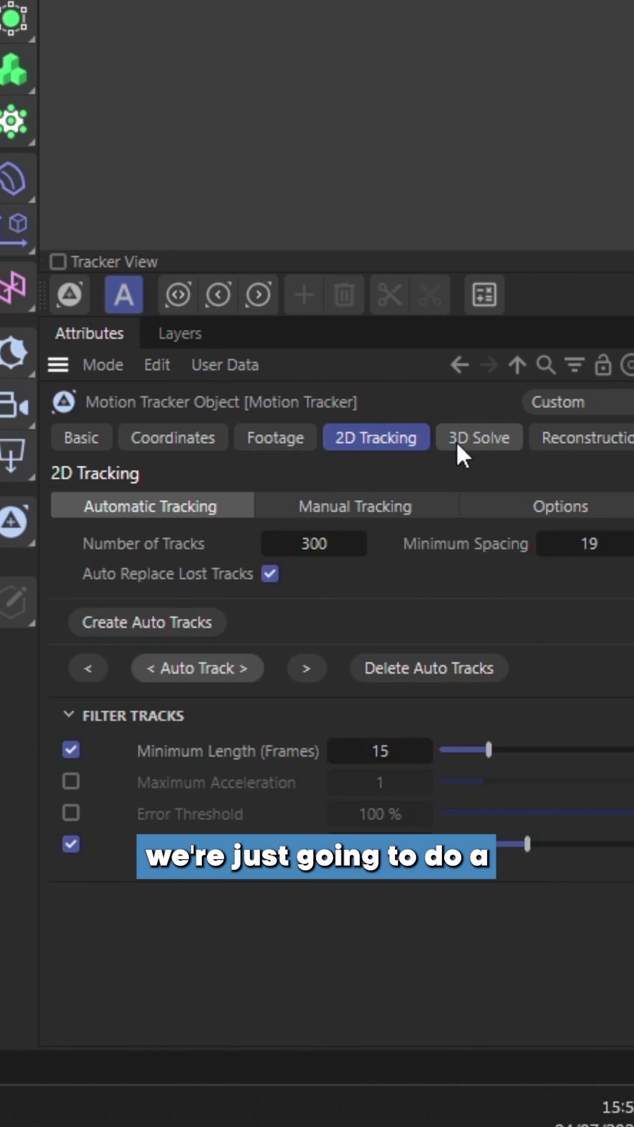
pyautogui.click(457, 441)
pyautogui.click(289, 873)
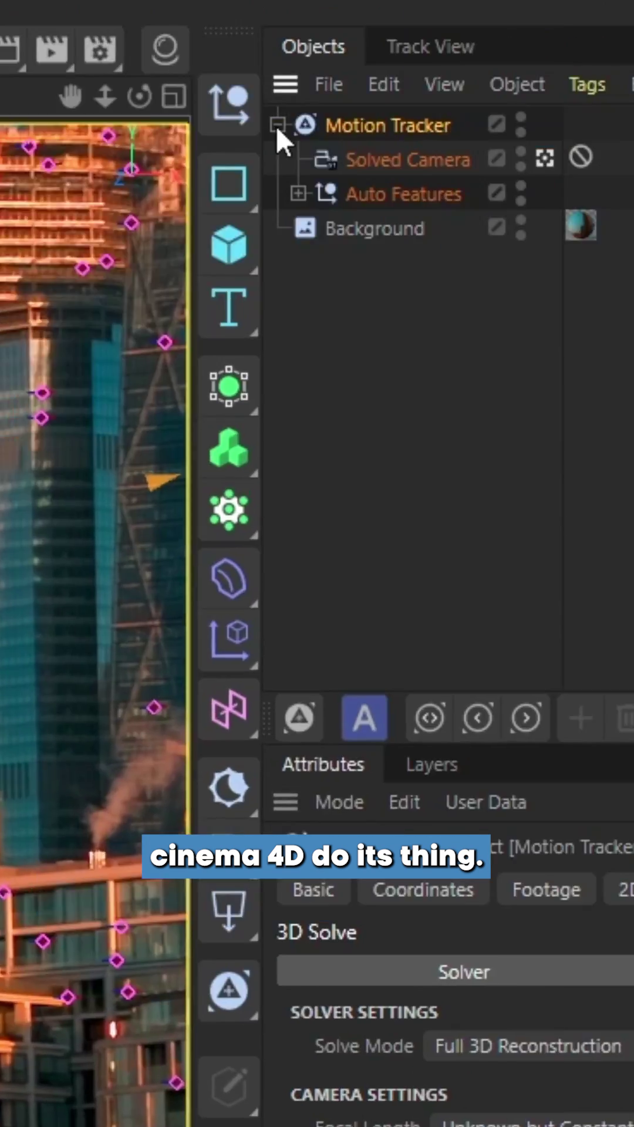
# Add position and vector constraint tags to the Motion Tracker, using a tower track for the axis
pyautogui.rightClick(275, 124)
pyautogui.moveTo(321, 532)
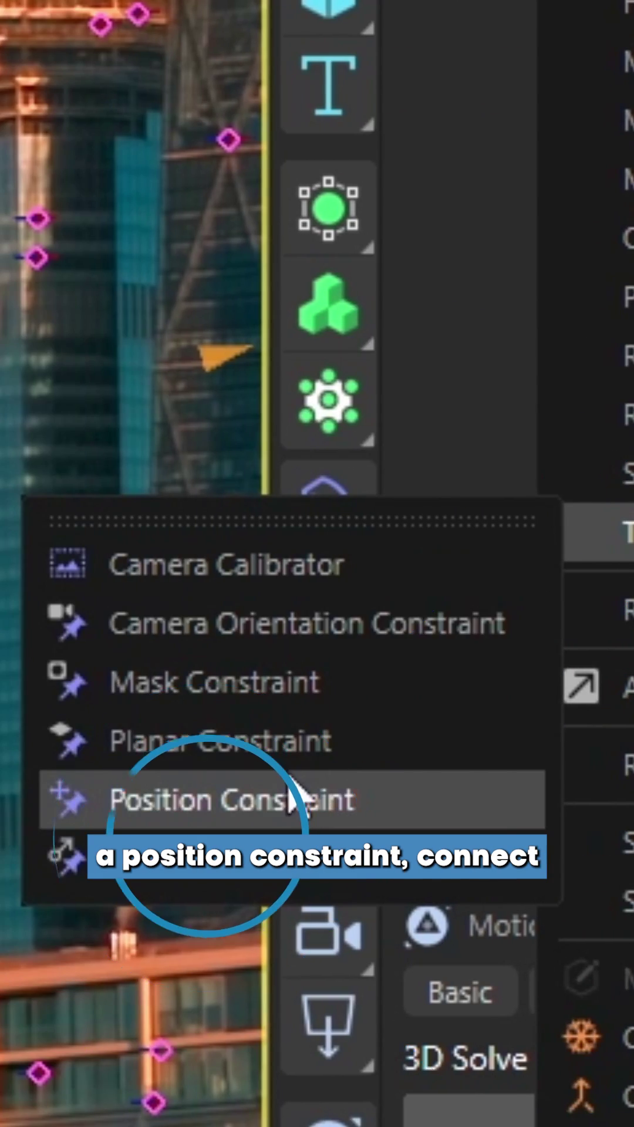
pyautogui.click(289, 797)
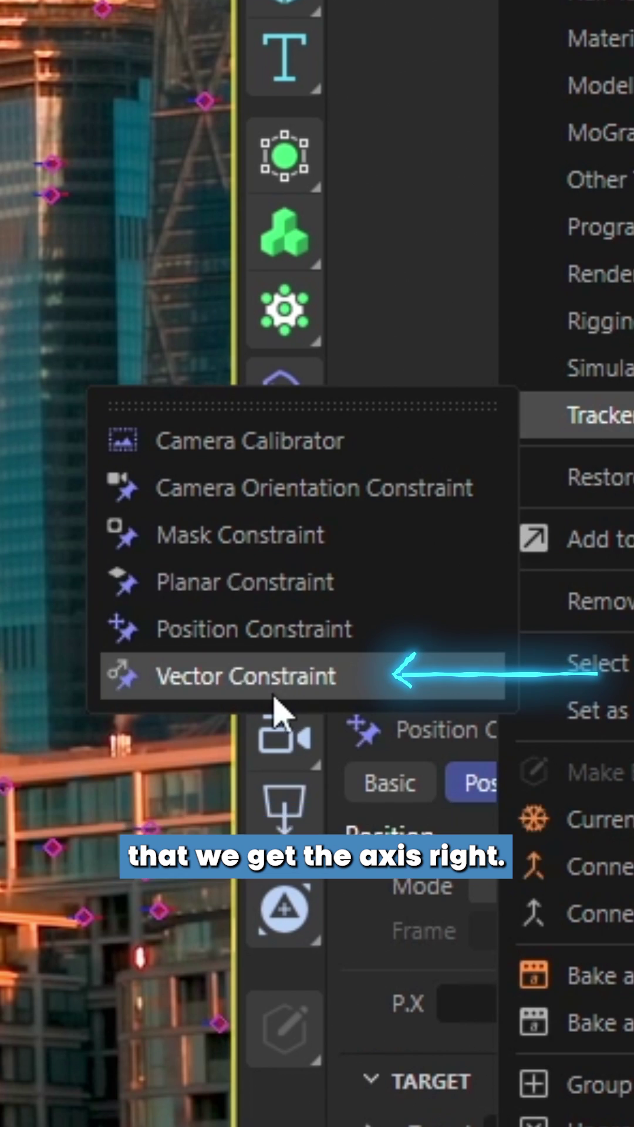
pyautogui.click(272, 692)
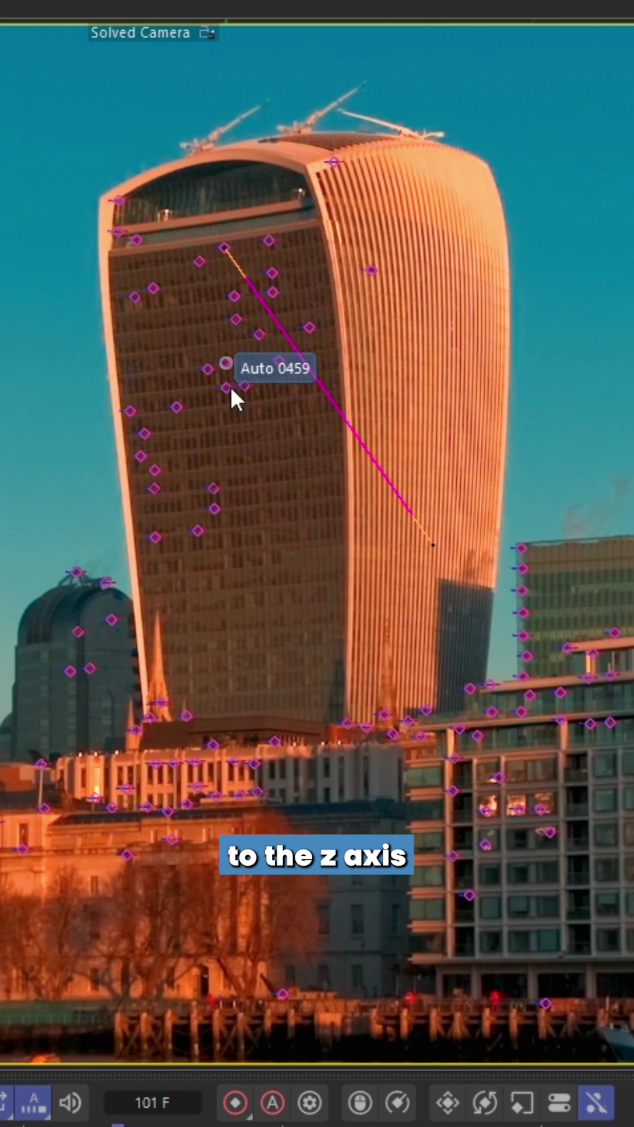
pyautogui.click(230, 386)
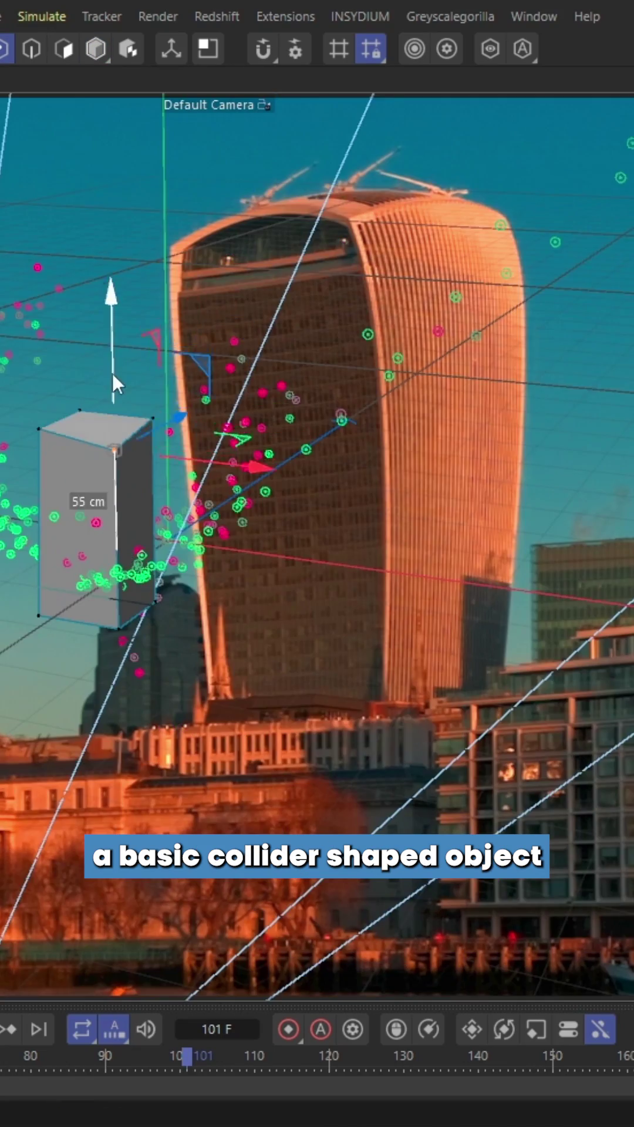
# Stretch the cube upward into a tall box matching the tower's outline
pyautogui.moveTo(309, 547); pyautogui.dragTo(479, 421)
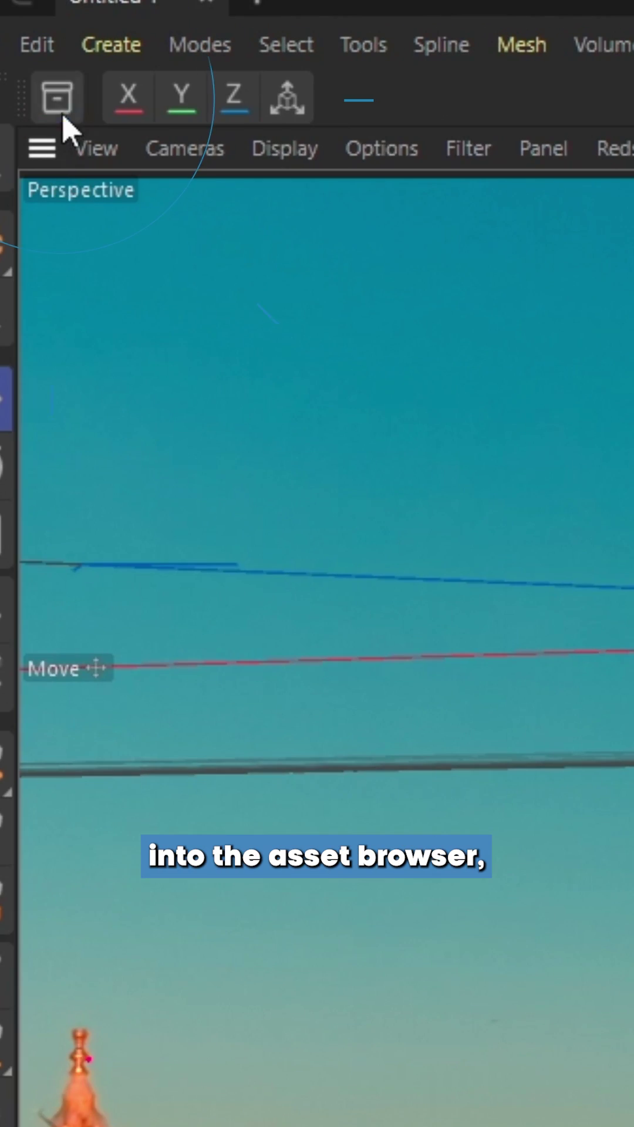
# Load the T-Shirt Male asset from the Asset Browser and give it a Cloth tag
pyautogui.click(60, 101)
pyautogui.write('shirt')
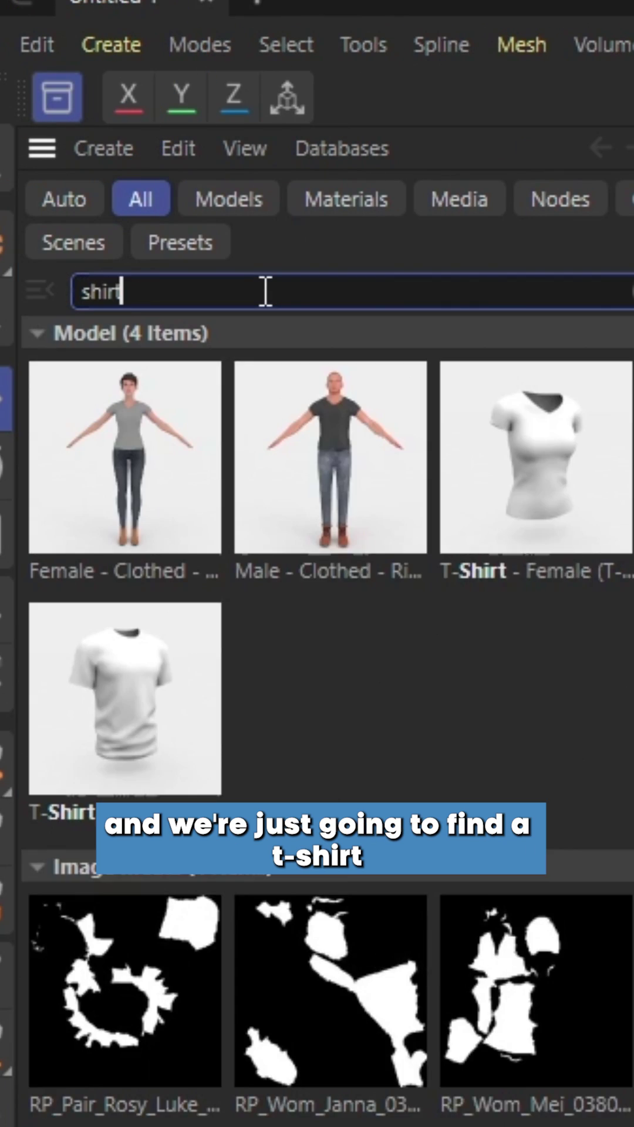
pyautogui.doubleClick(170, 437)
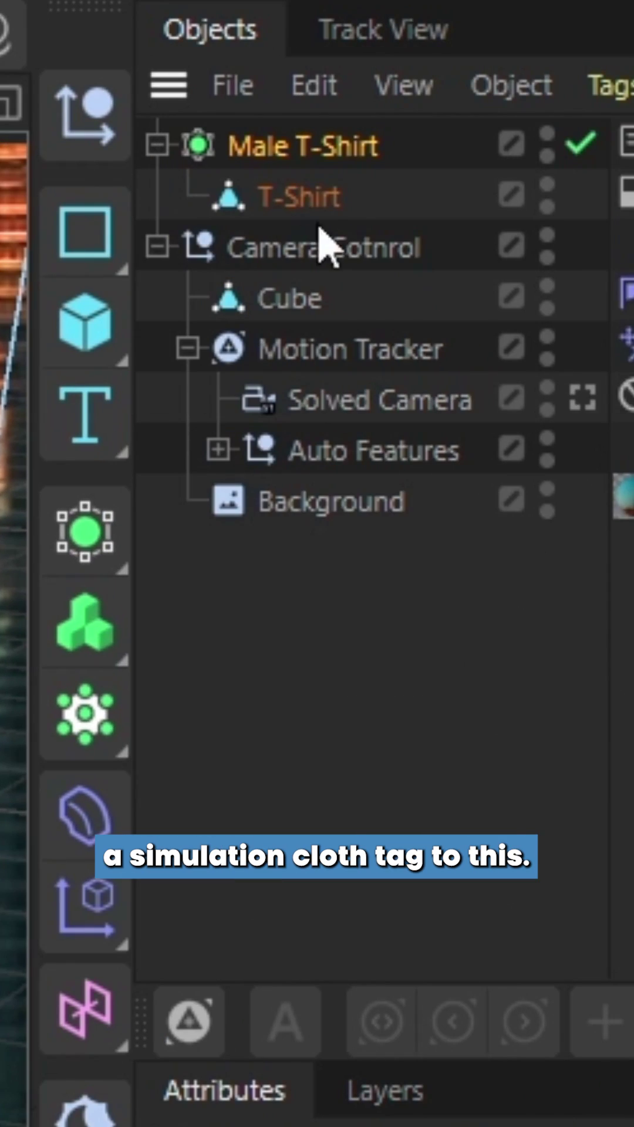
pyautogui.rightClick(325, 197)
pyautogui.moveTo(486, 672)
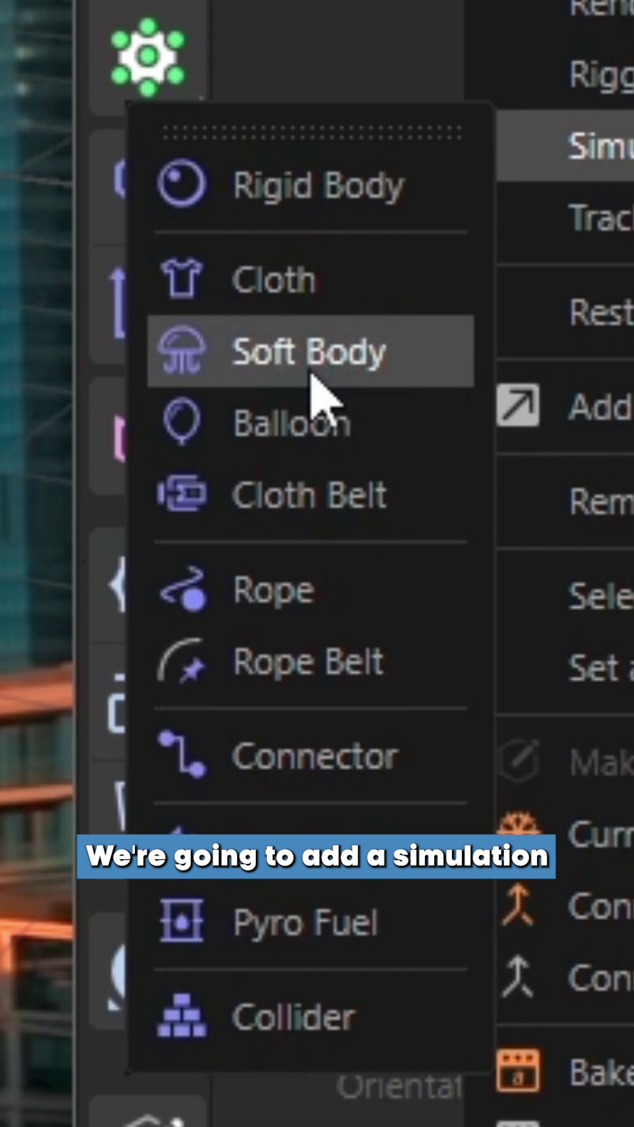
pyautogui.click(318, 280)
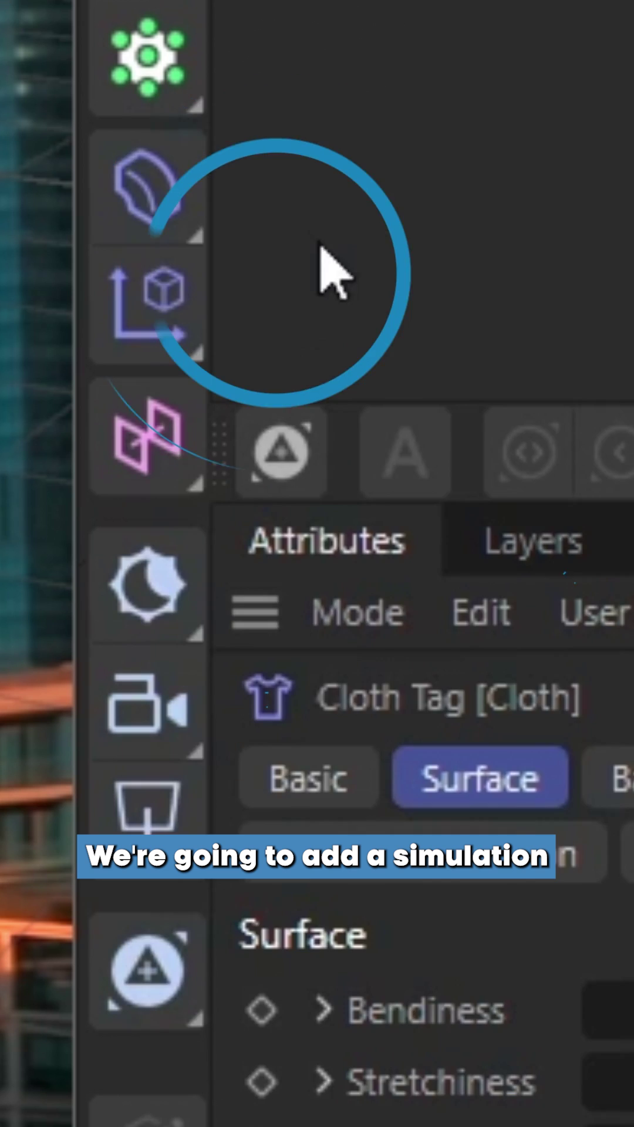
# Give the cube a Collider tag and a Redshift Object tag with Matte enabled
pyautogui.rightClick(263, 242)
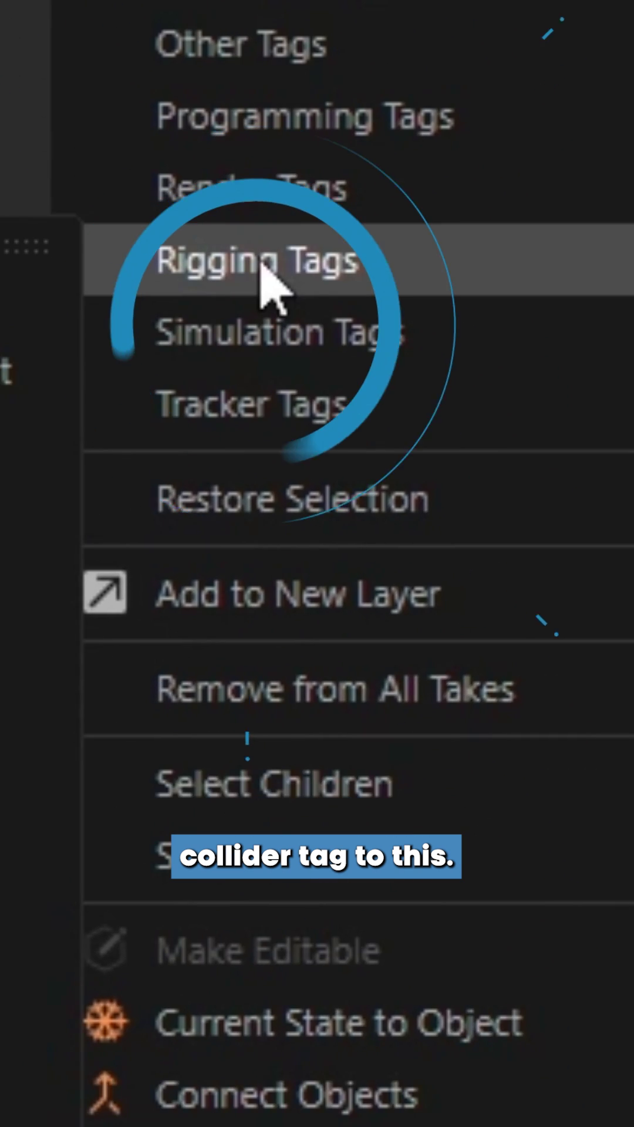
pyautogui.moveTo(278, 331)
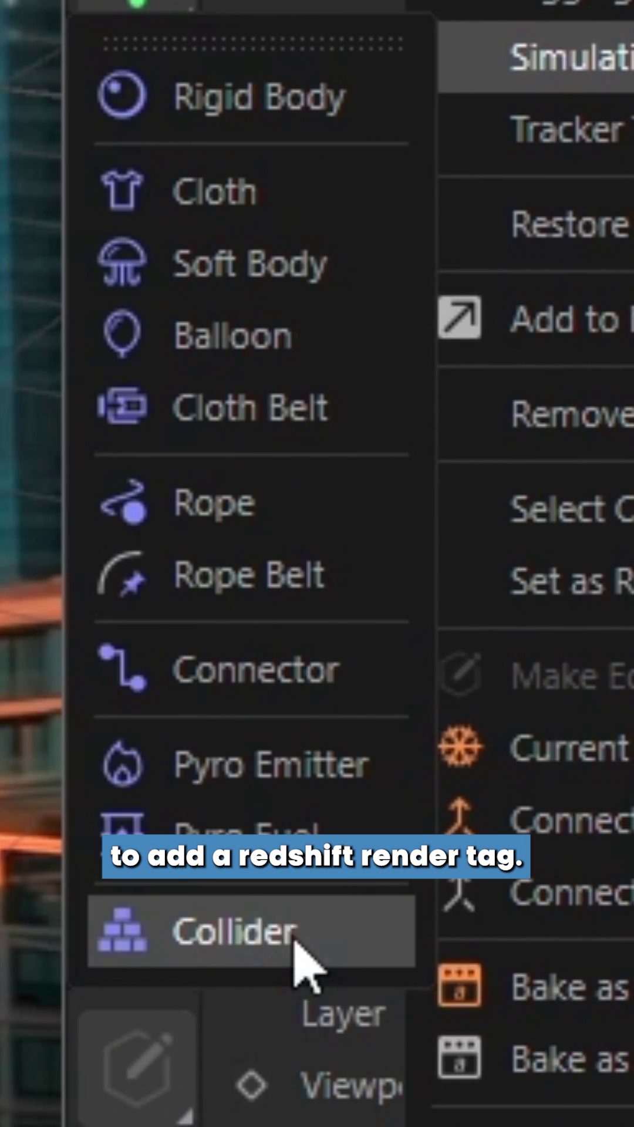
pyautogui.click(301, 957)
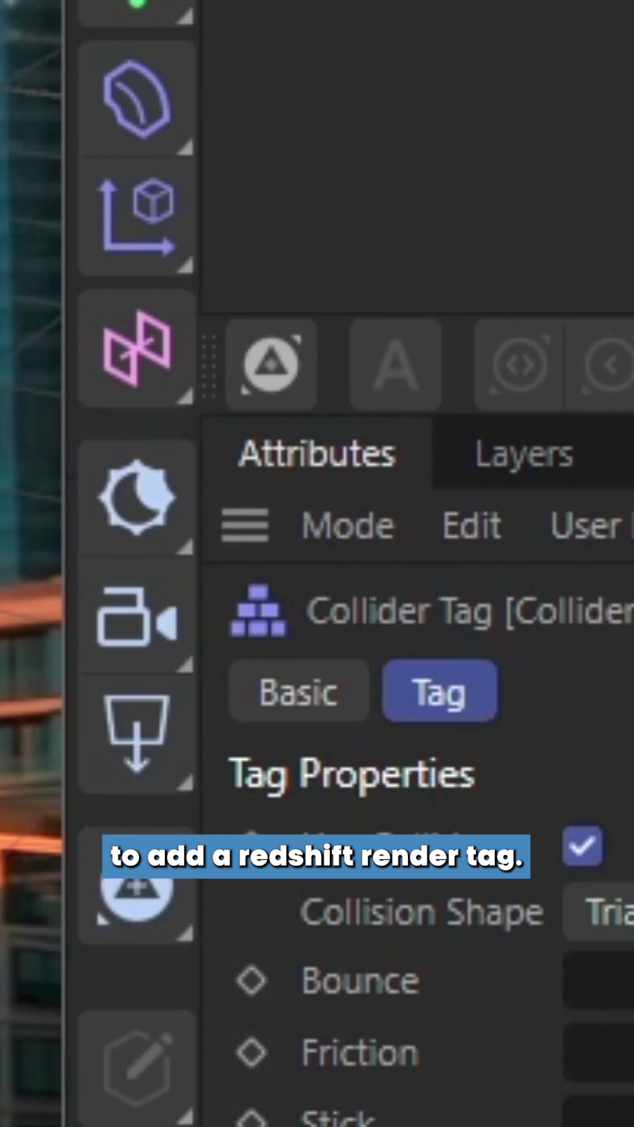
pyautogui.rightClick(84, 18)
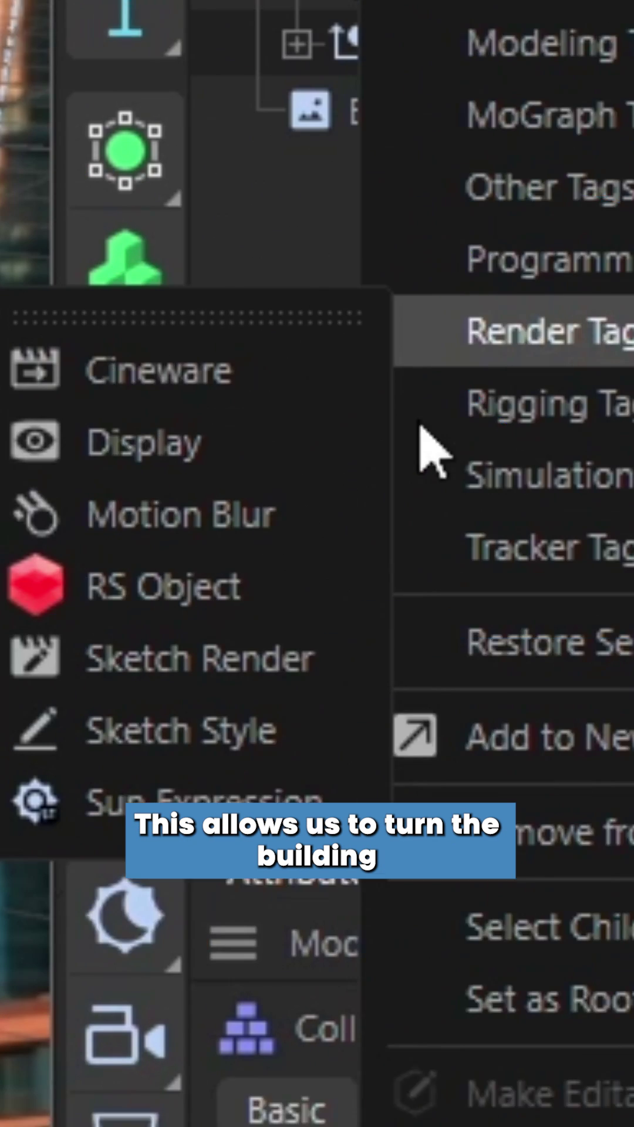
pyautogui.click(150, 584)
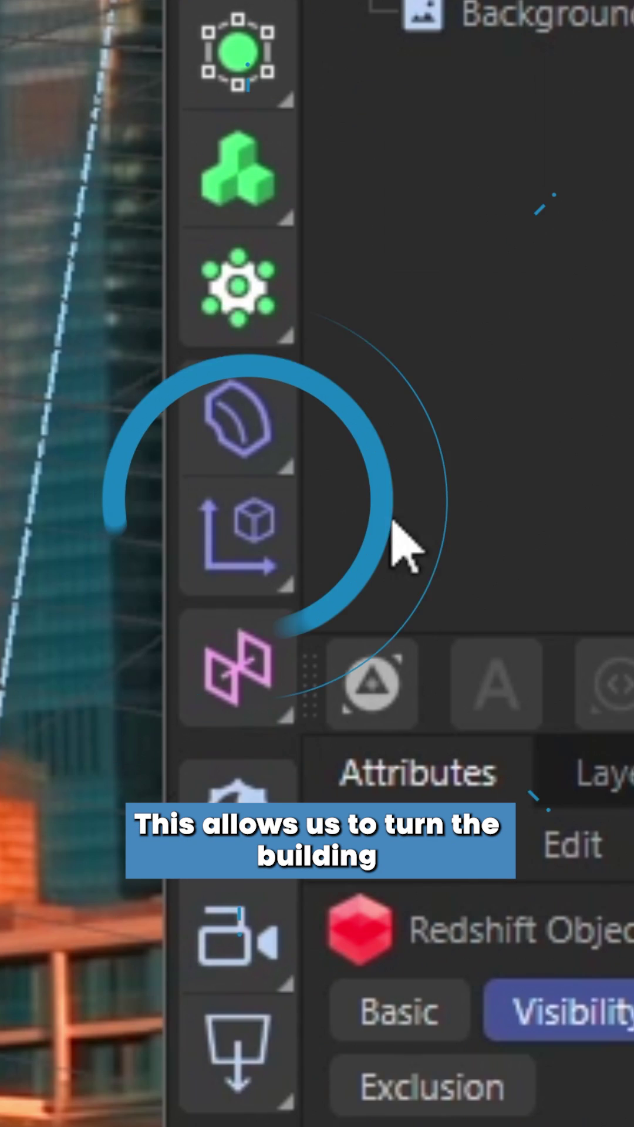
pyautogui.click(383, 294)
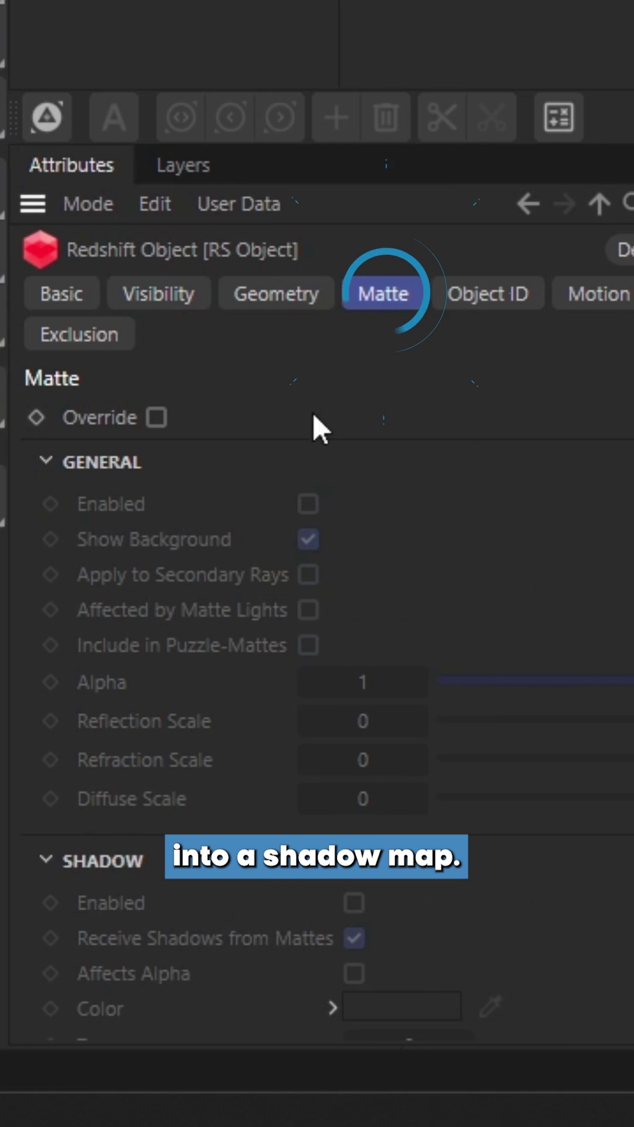
pyautogui.click(308, 502)
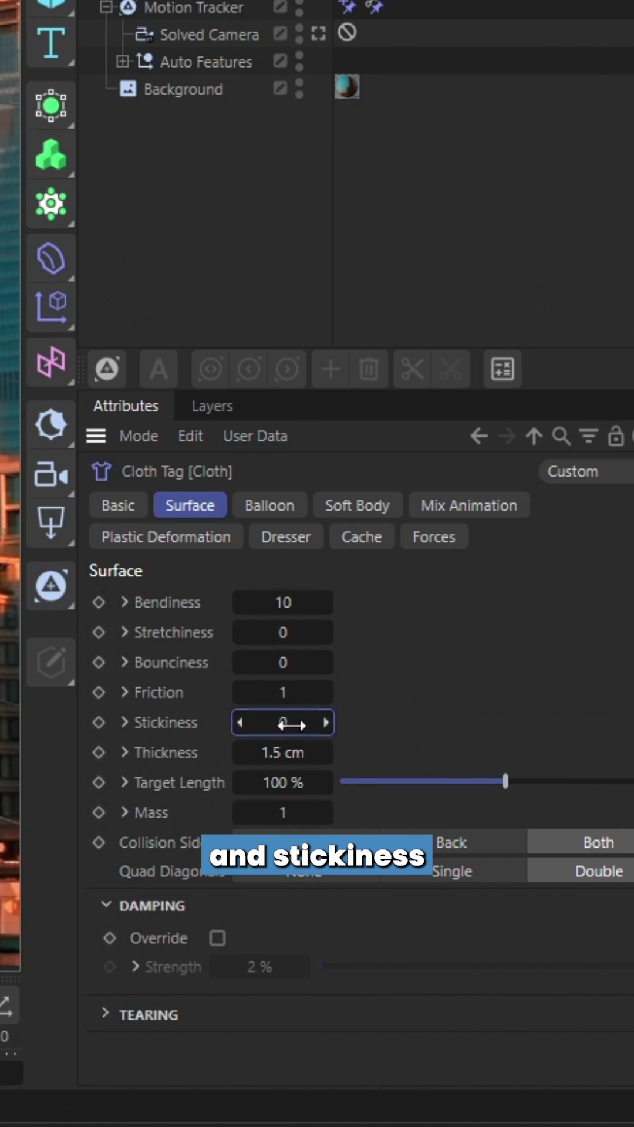
# Show the cube's Collider tag settings: bounce 0.2, friction 1, stick 1
pyautogui.click(372, 8)
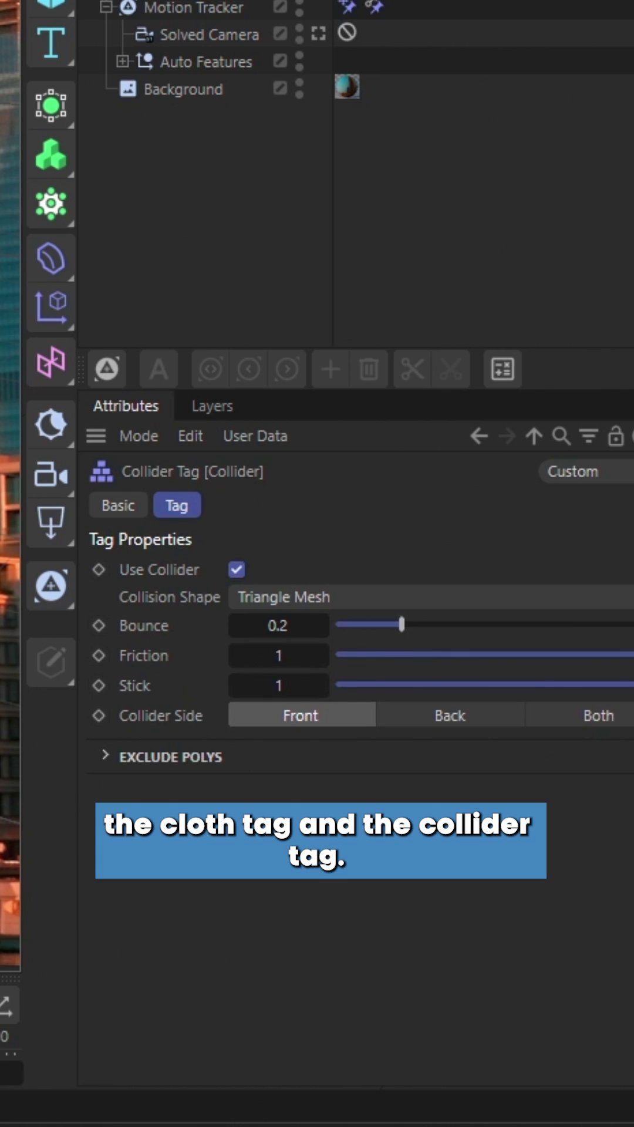